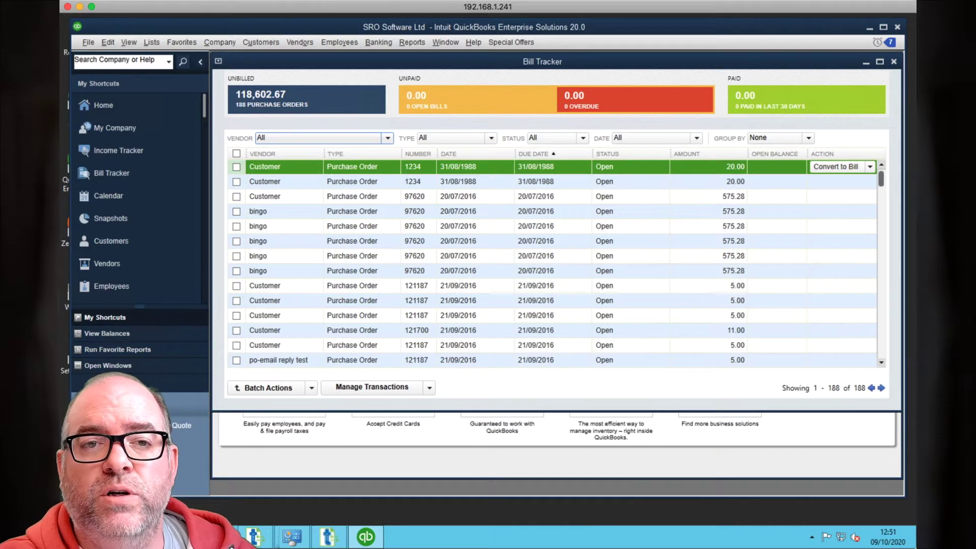
- Check in the Items & Inventory company preferences that inventory and purchase orders are active, then accept the preferences
left_click(108, 42)
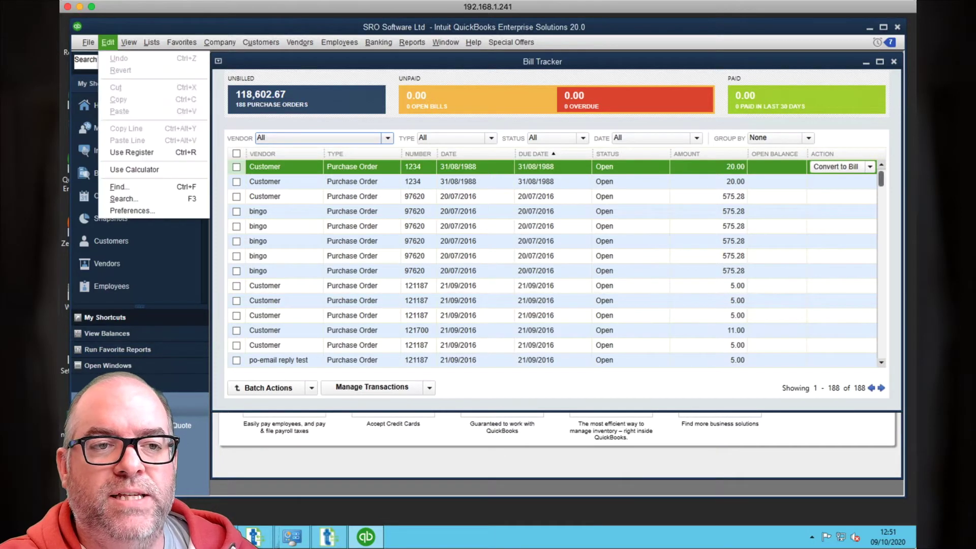
left_click(131, 211)
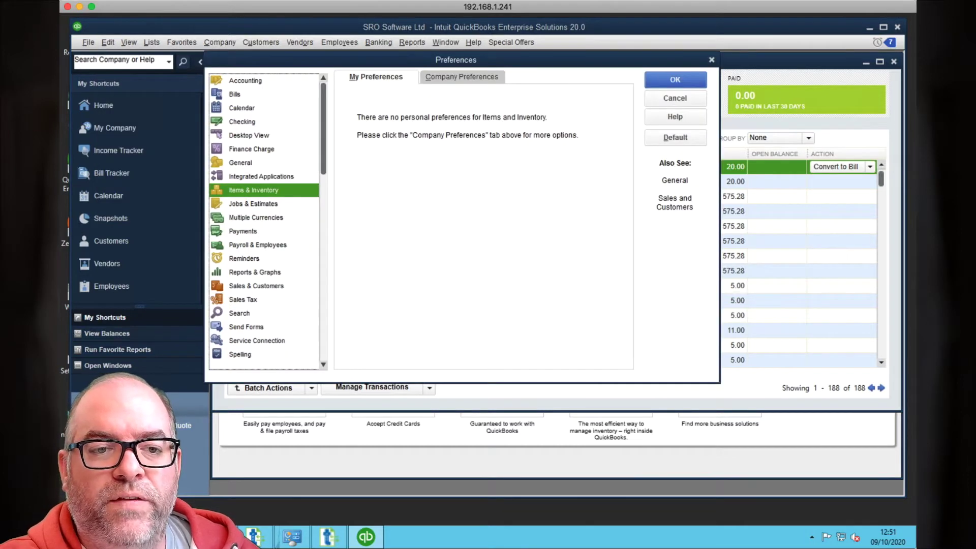
left_click(461, 77)
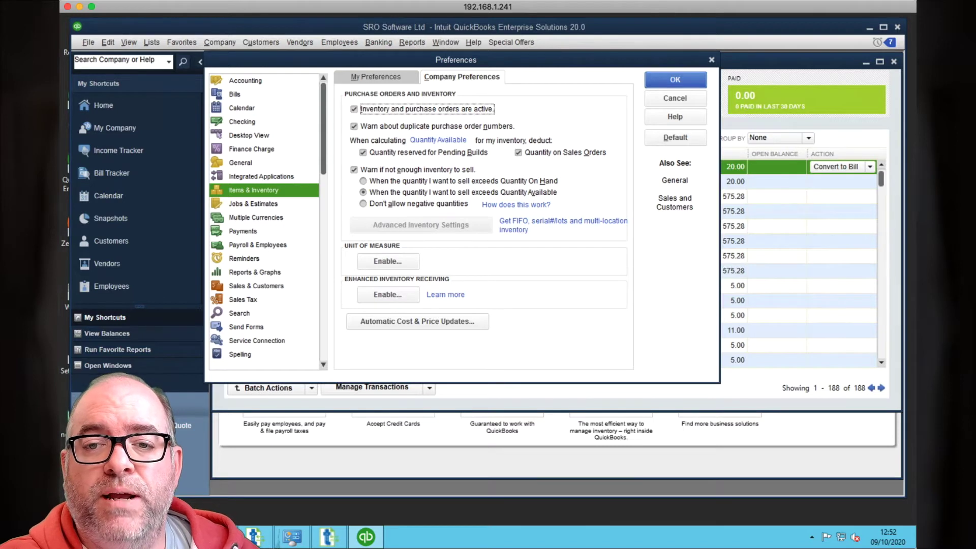
left_click(674, 80)
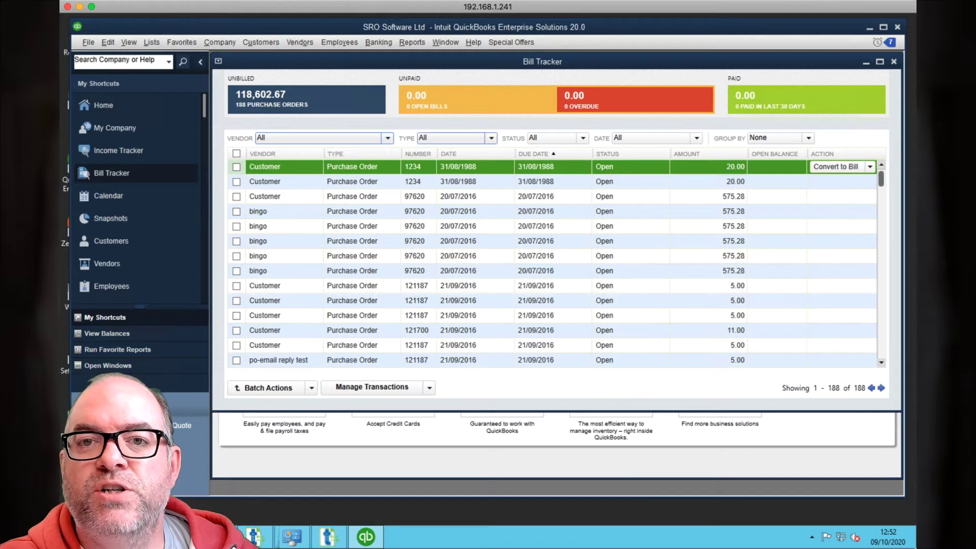
- Filter the Bill Tracker list by the Purchase Order type
left_click(491, 138)
left_click(445, 164)
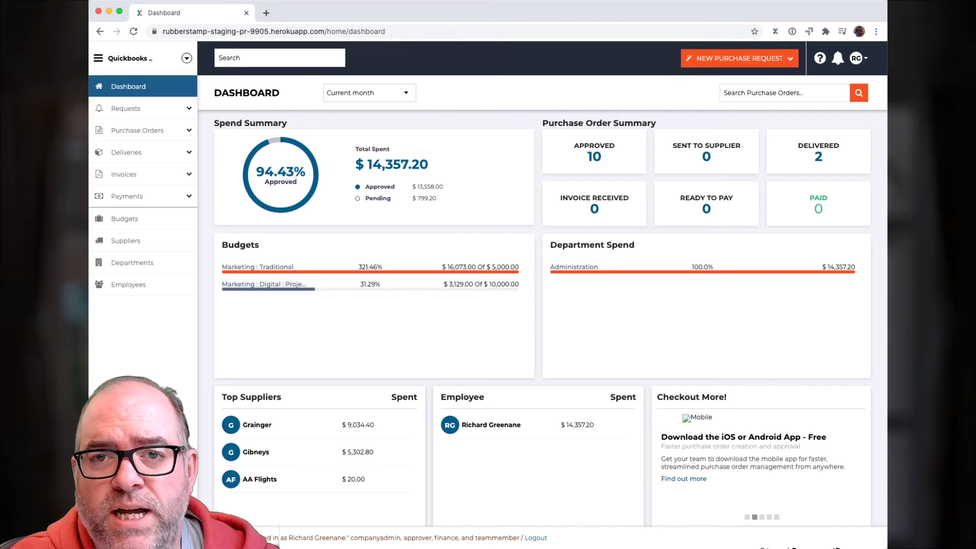
- In the ProcurementExpress web app, open the QuickBooks Desktop integration settings and initialize the integration
left_click(857, 59)
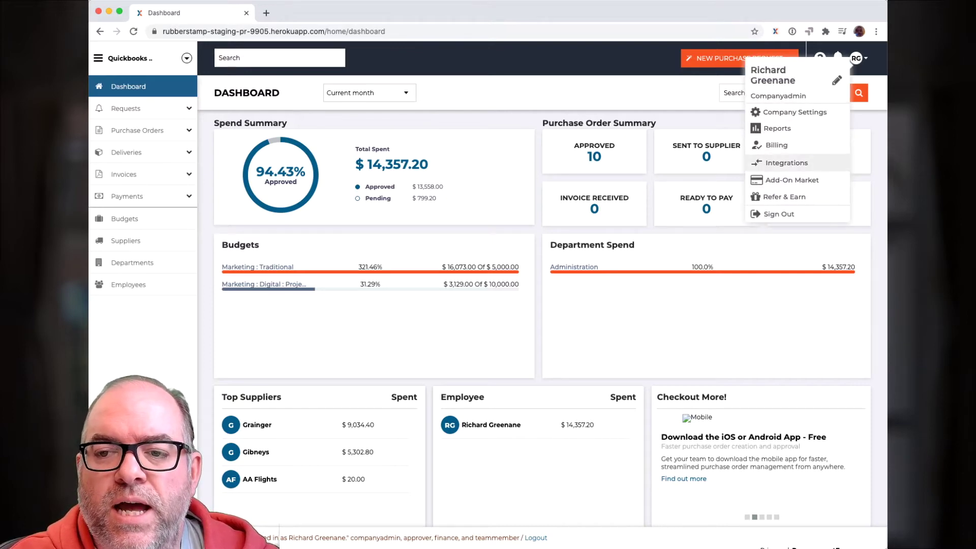
left_click(786, 163)
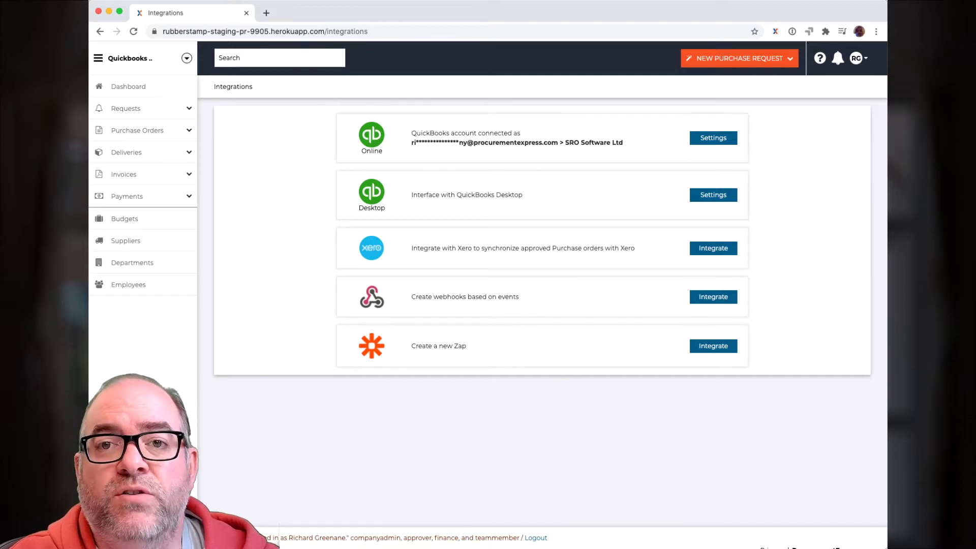
left_click(713, 195)
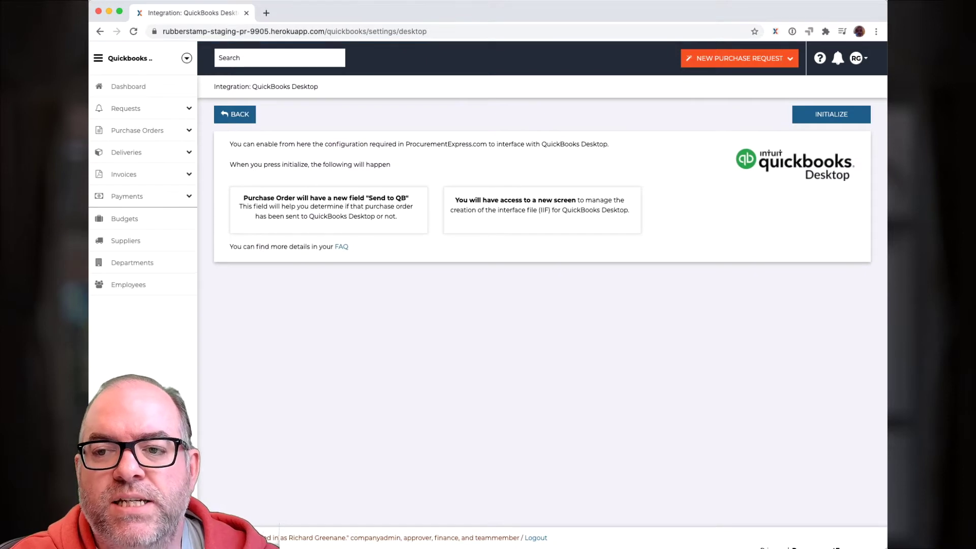
left_click(831, 114)
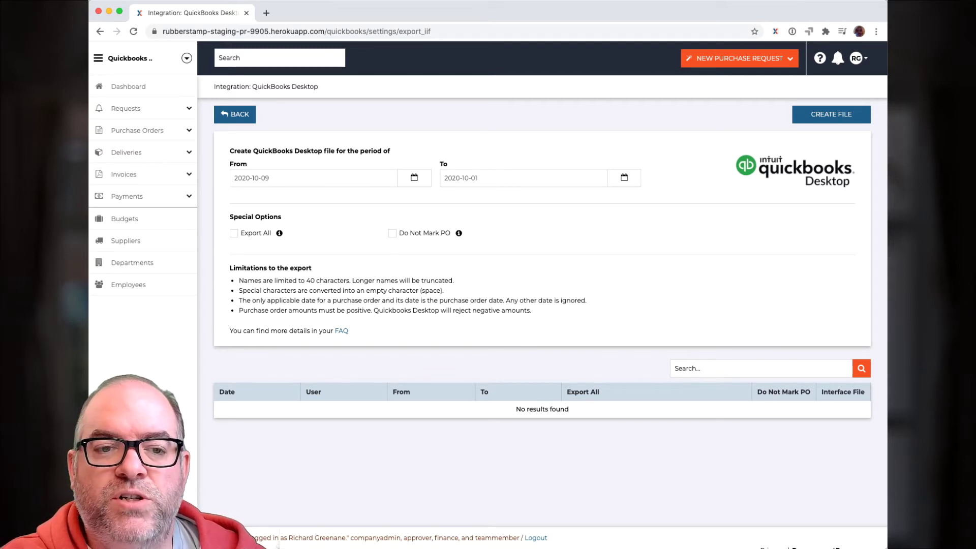
- Set the QuickBooks Desktop export period from 2019-01-01 to 2020-10-08 with Export All enabled
left_click(310, 178)
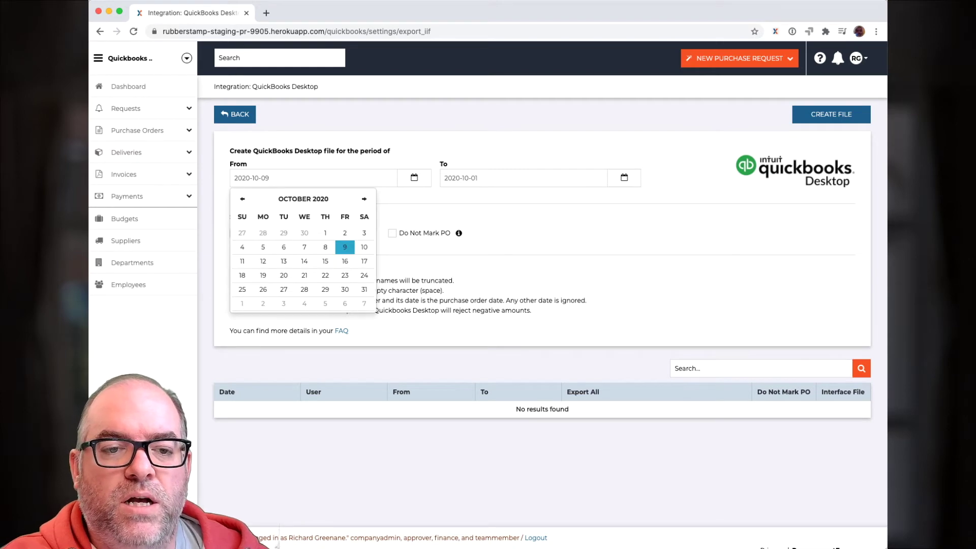
left_click(242, 199)
left_click(242, 199)
left_click(243, 199)
left_click(242, 199)
double_click(242, 199)
double_click(243, 199)
left_click(242, 199)
left_click(242, 199)
double_click(242, 199)
double_click(242, 199)
double_click(243, 199)
double_click(242, 199)
left_click(243, 199)
left_click(242, 199)
double_click(242, 199)
left_click(364, 198)
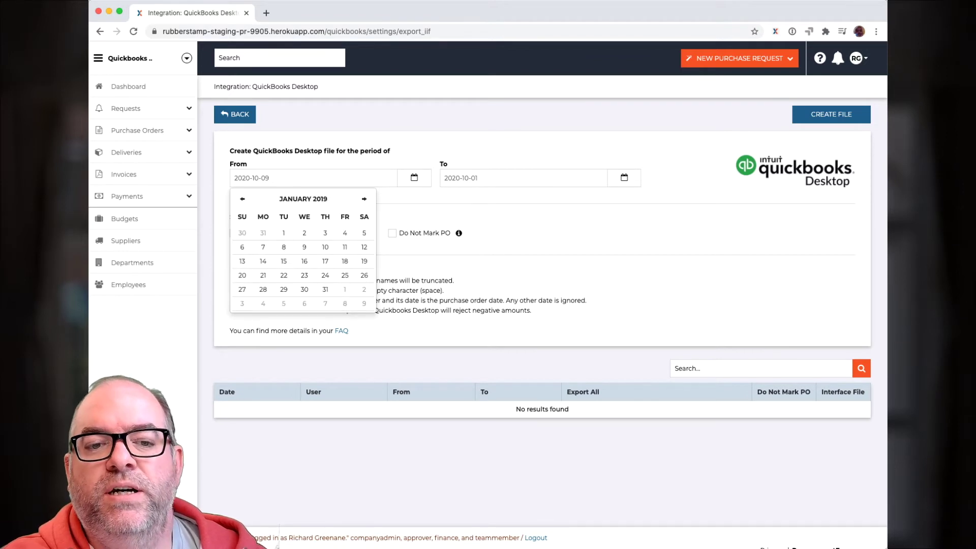
left_click(284, 233)
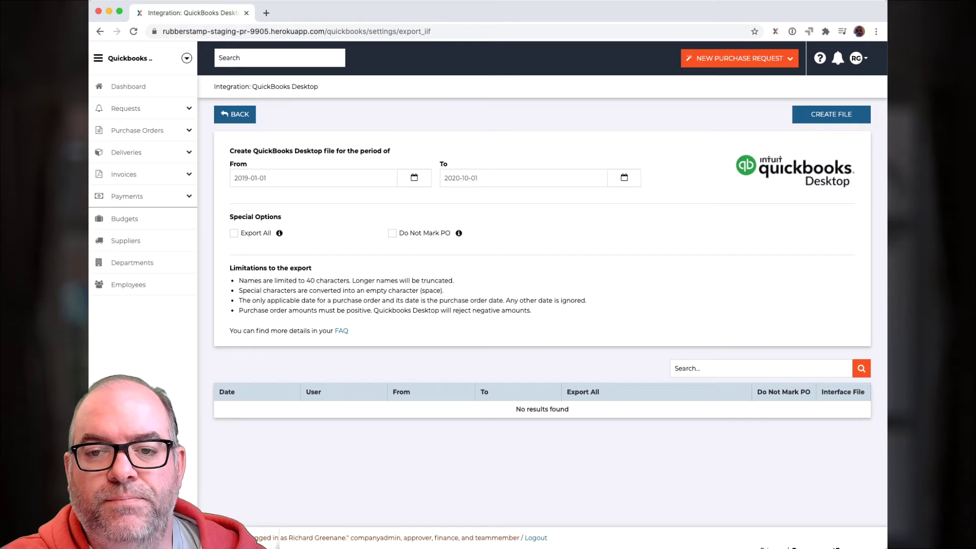
left_click(488, 178)
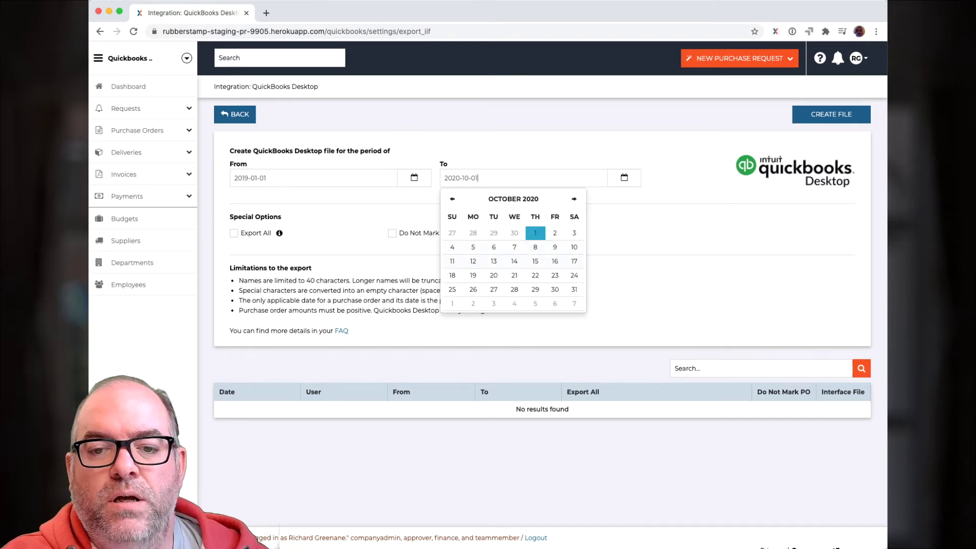
left_click(535, 247)
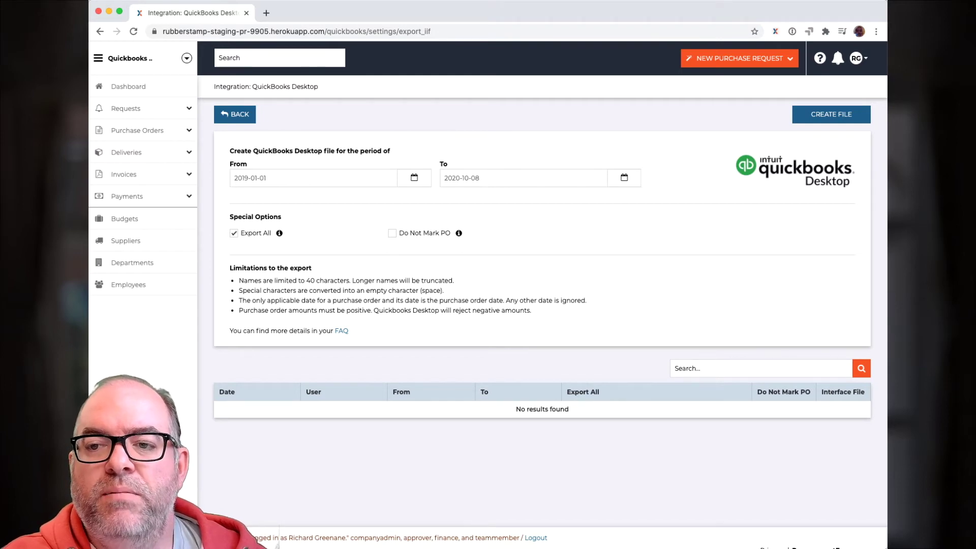
- Refresh the QuickBooks Desktop export page and switch to the forwarded message in Gmail
key("super+r")
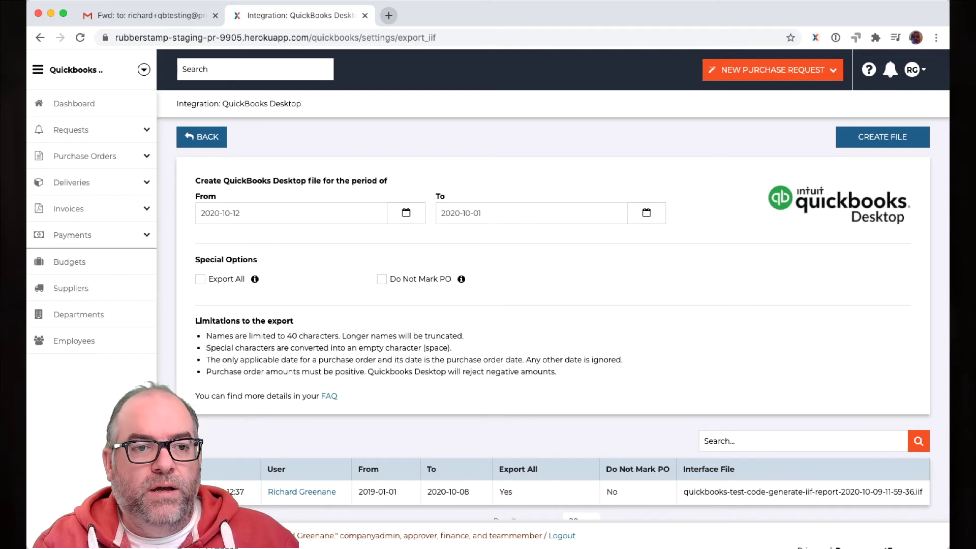
left_click(147, 15)
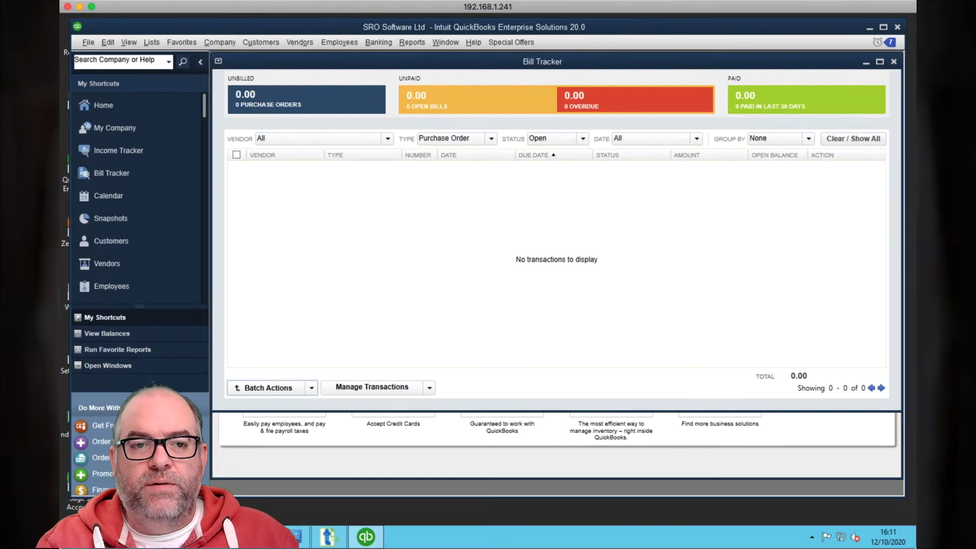
- In QuickBooks Enterprise, start an IIF file import, allowing all open windows to close, and bring up the file selection
left_click(88, 42)
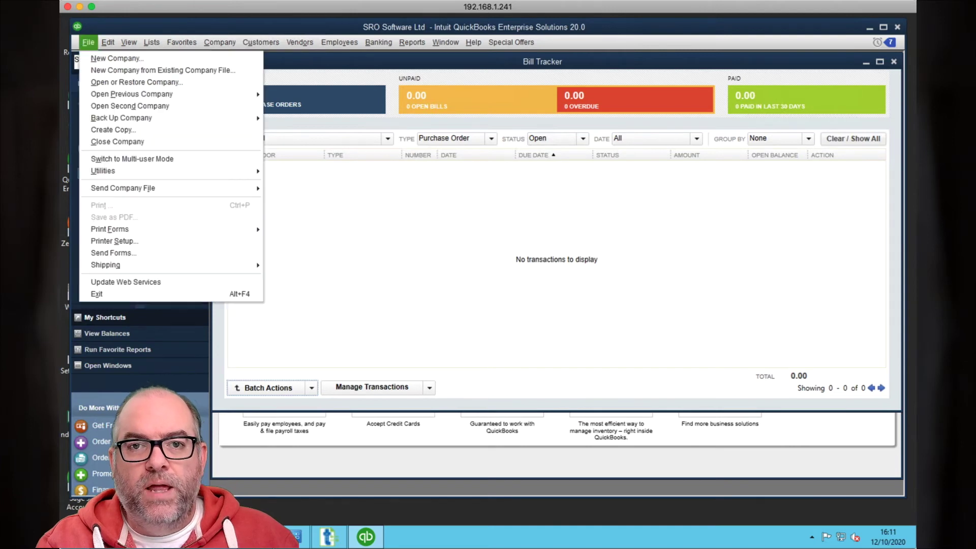
mouse_move(117, 170)
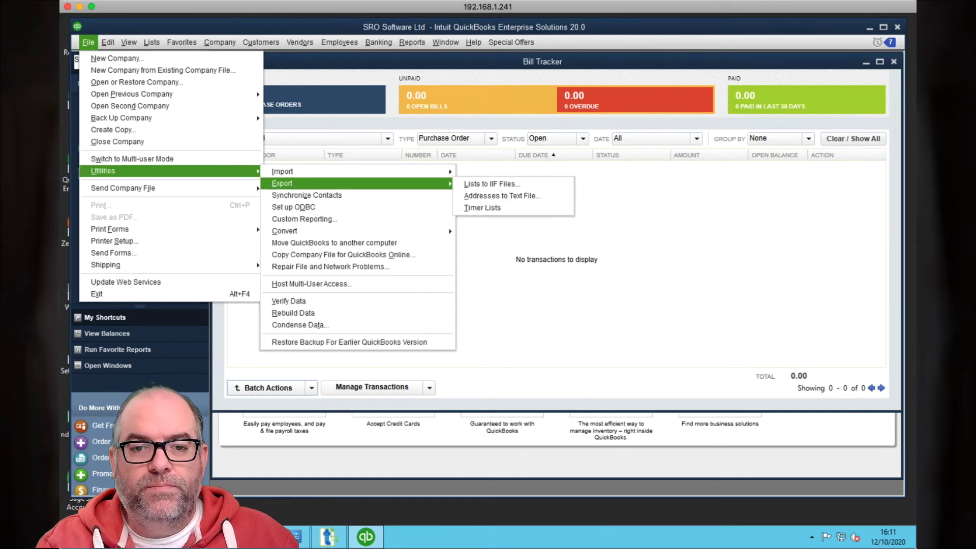
mouse_move(356, 171)
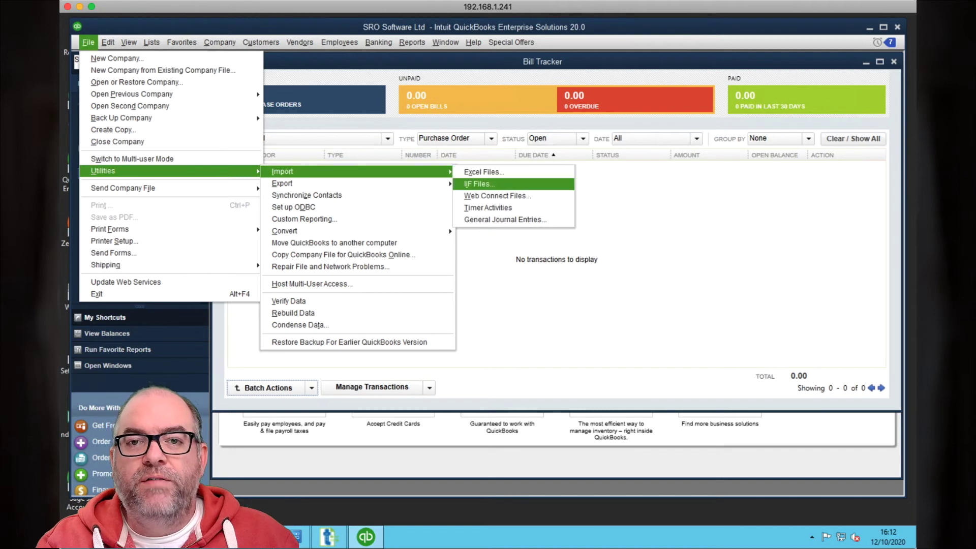
left_click(482, 183)
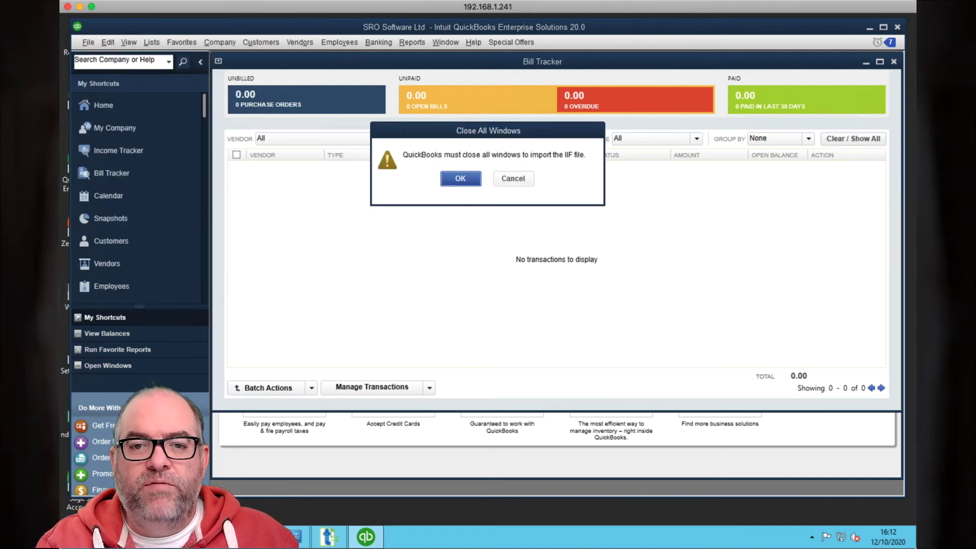
key("Return")
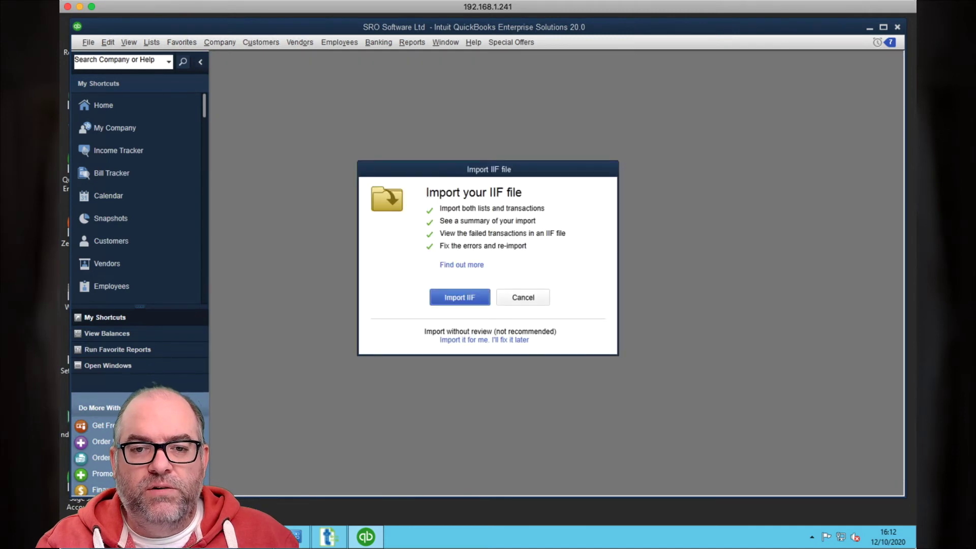
key("Return")
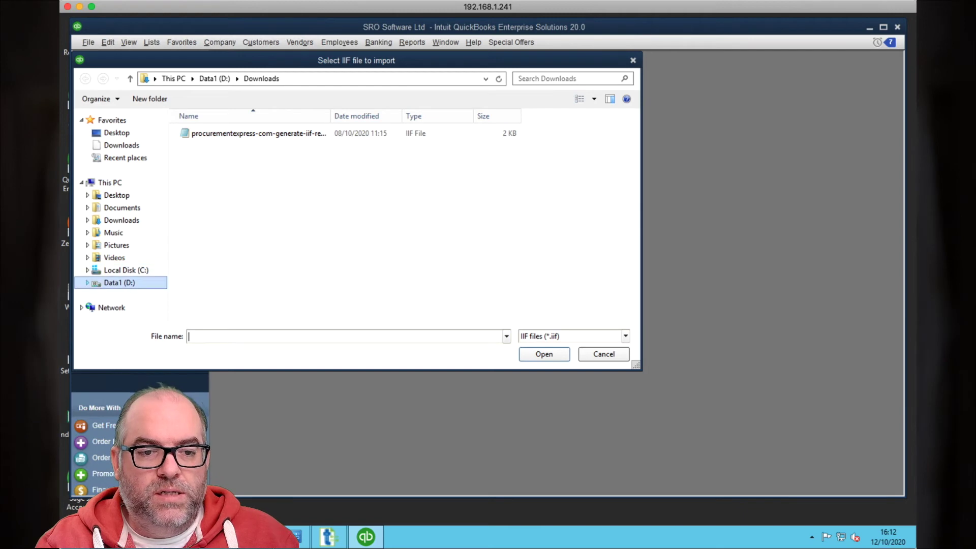
left_click(88, 283)
left_click(116, 282)
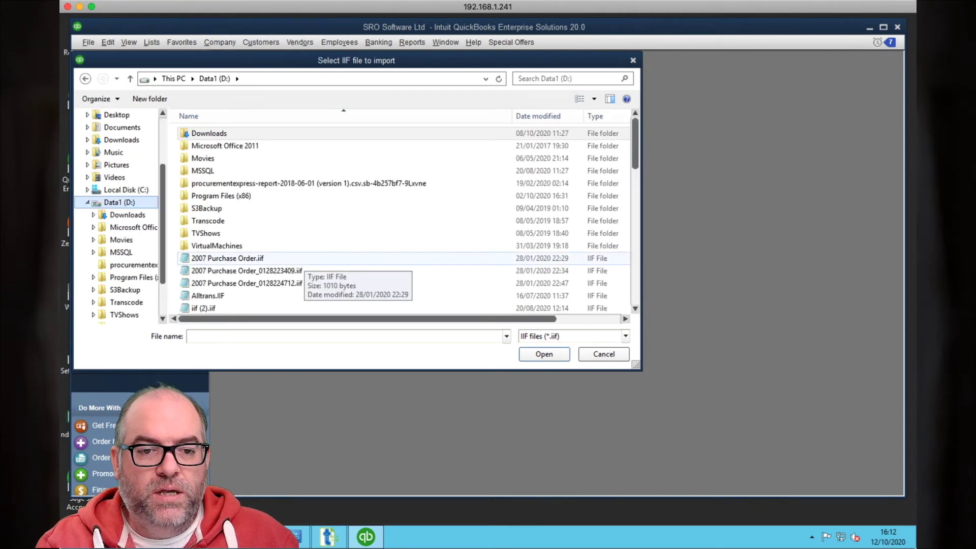
scroll(401, 219, "down", 7)
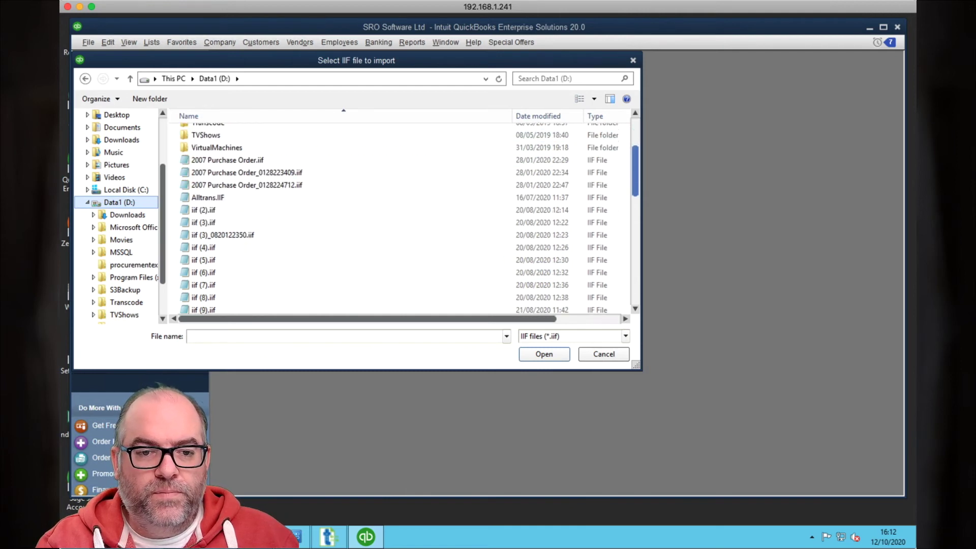
scroll(401, 219, "down", 5)
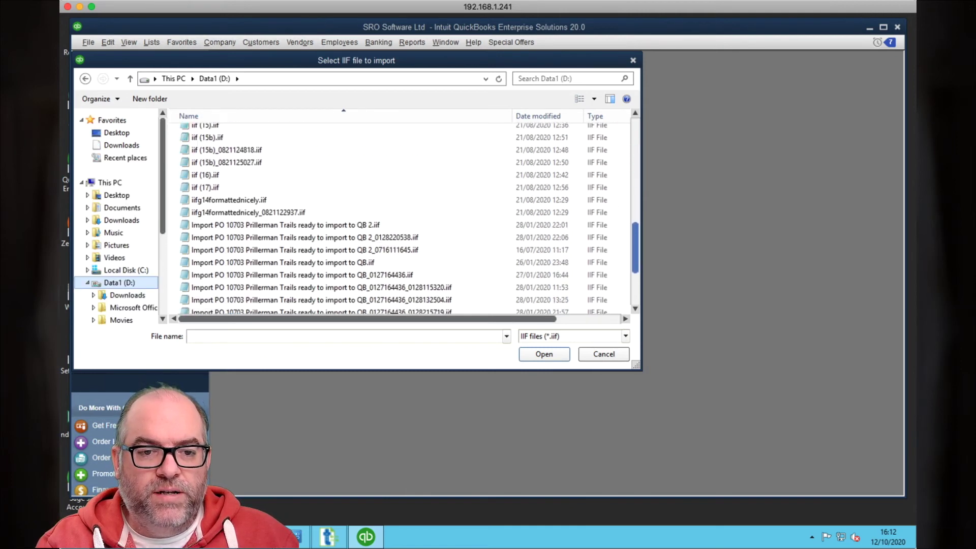
left_click_drag(635, 271, 635, 278)
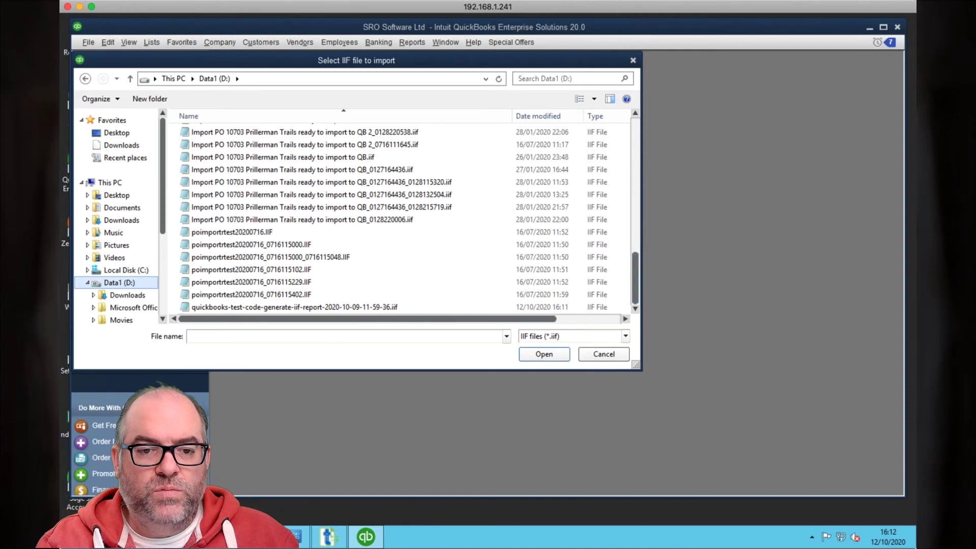
left_click(414, 306)
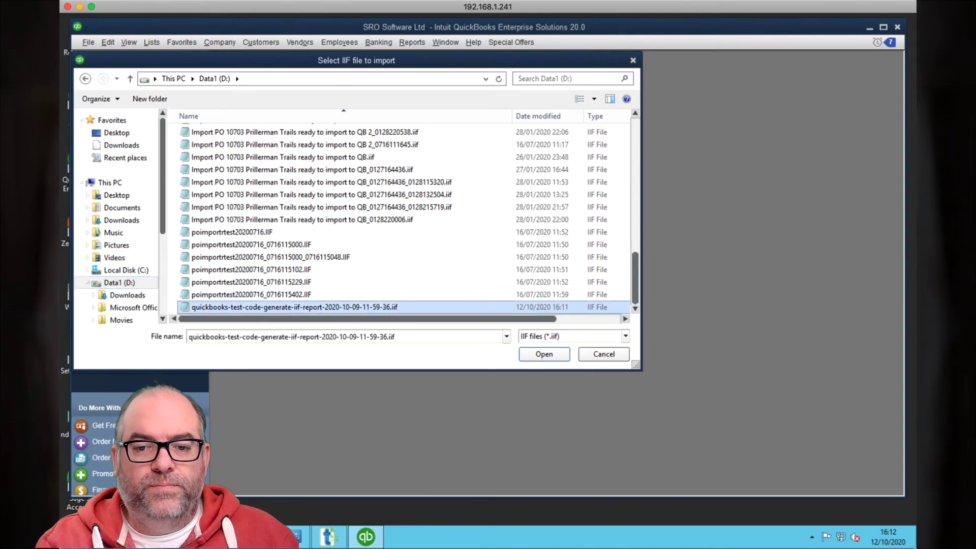
key("Return")
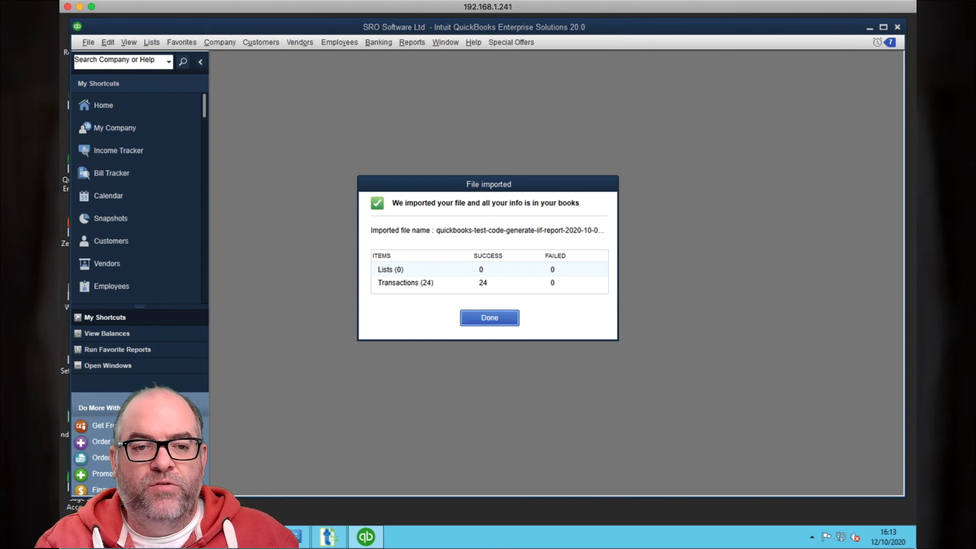
left_click(489, 318)
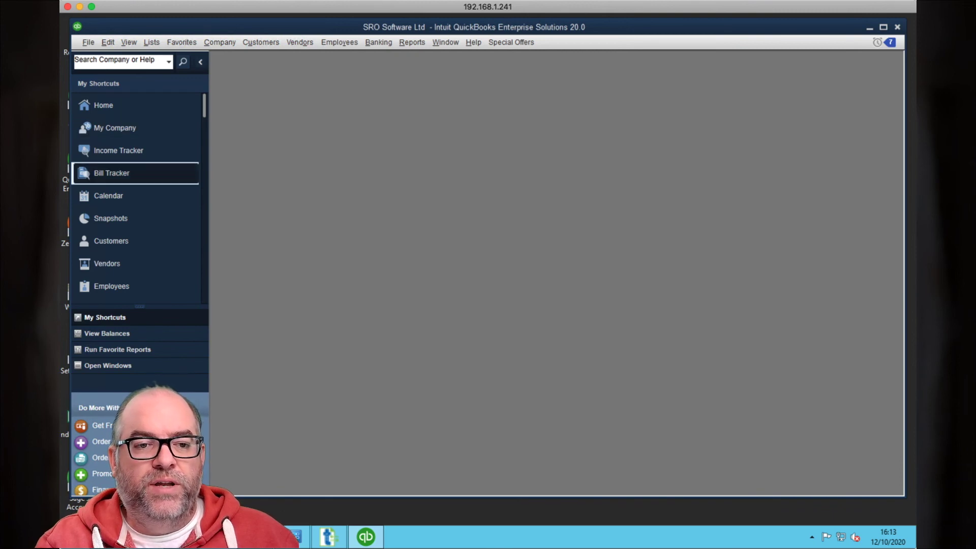
- Reopen the Bill Tracker, show only Purchase Order transactions, and review the imported orders
left_click(111, 173)
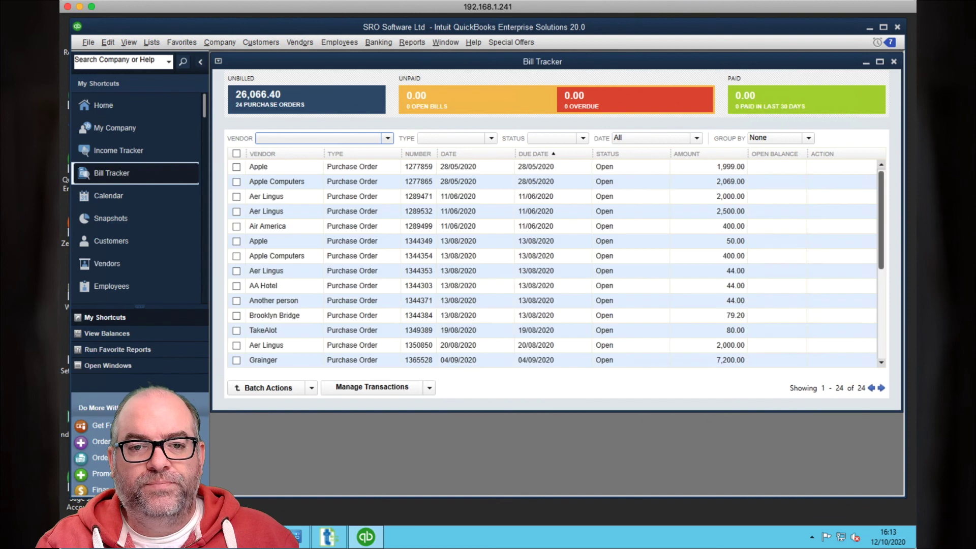
left_click(490, 139)
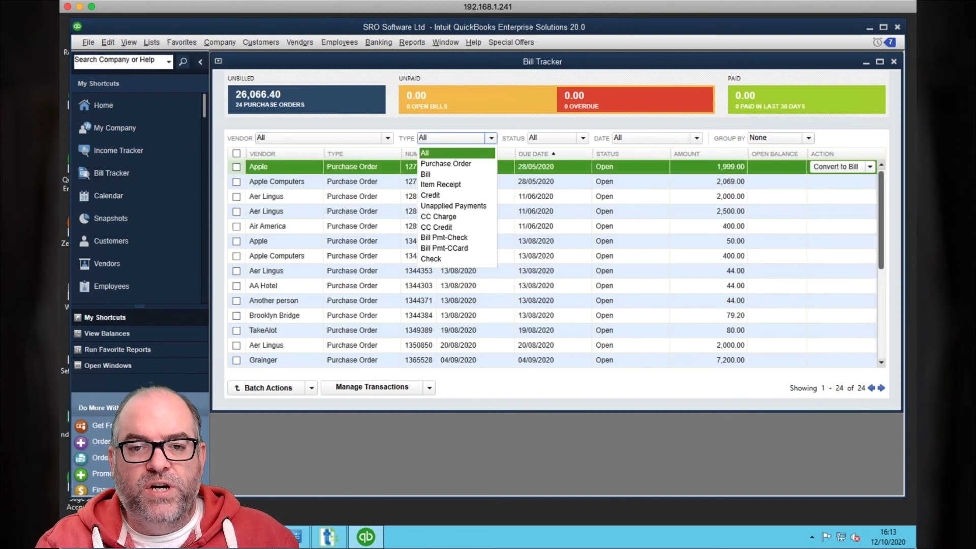
left_click(446, 164)
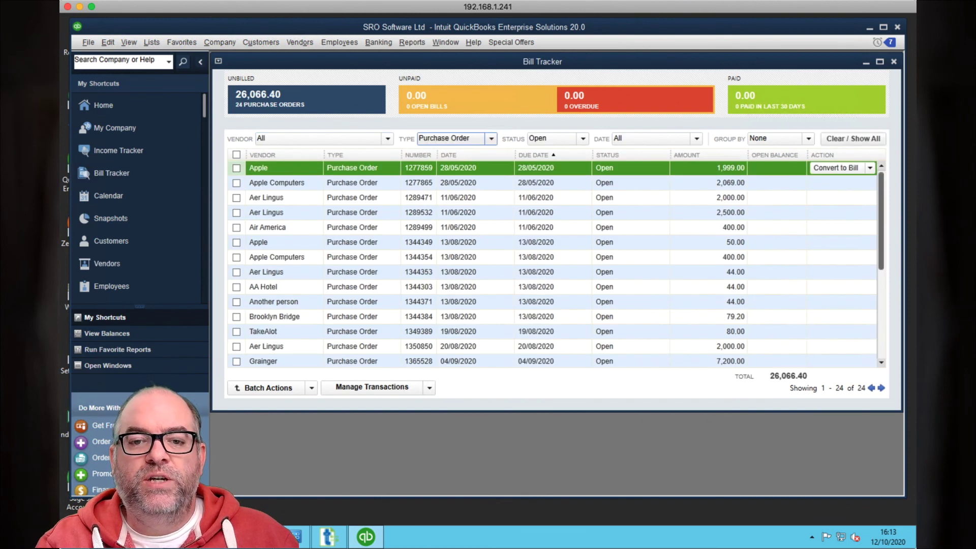
scroll(551, 264, "down", 4)
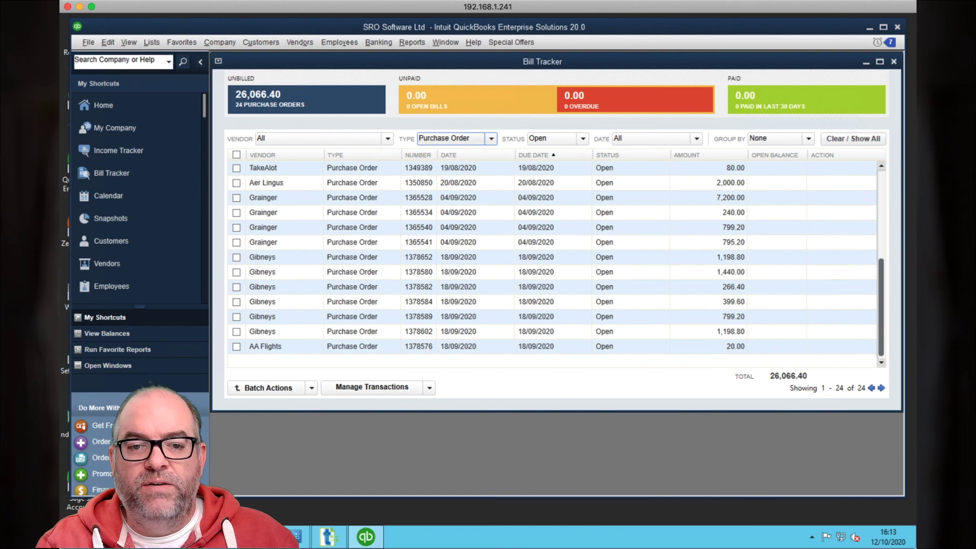
scroll(551, 264, "up", 4)
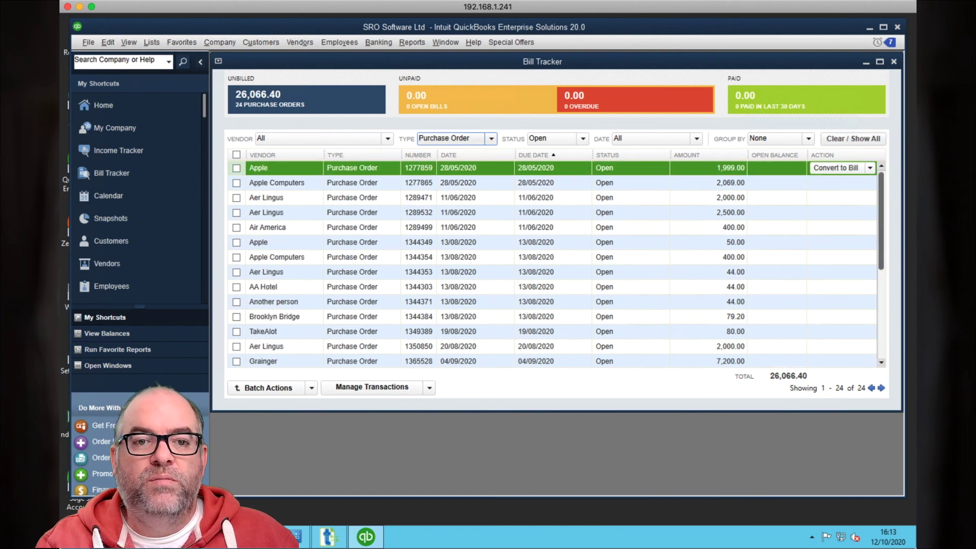